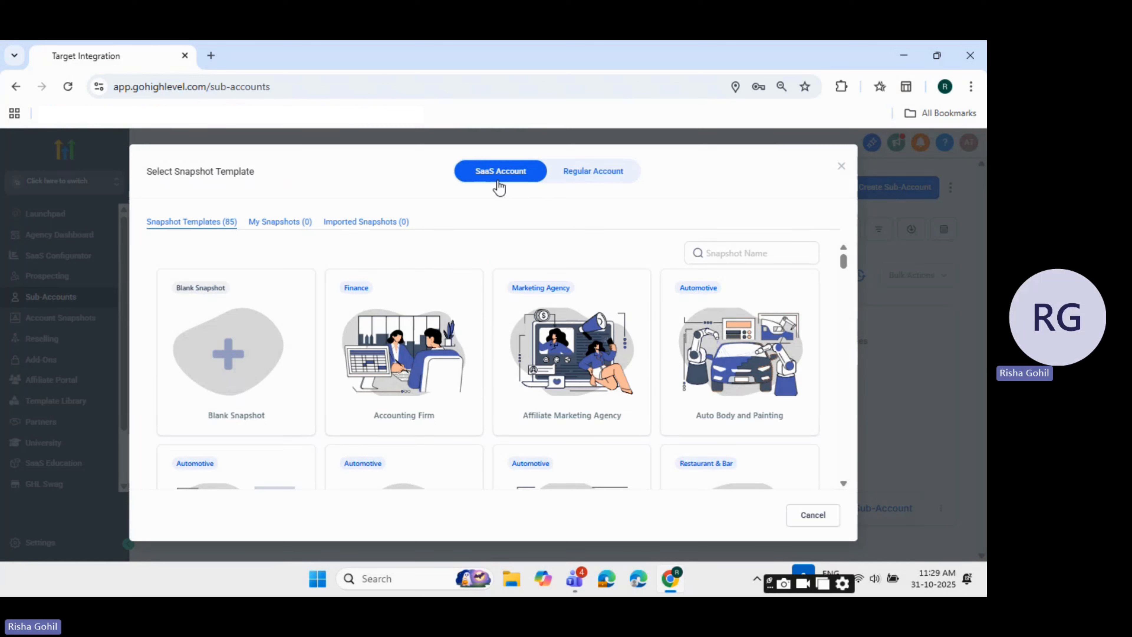
Compare the SaaS and Regular account options and look through the available snapshot templates for a SaaS account
left_click(615, 182)
left_click(522, 180)
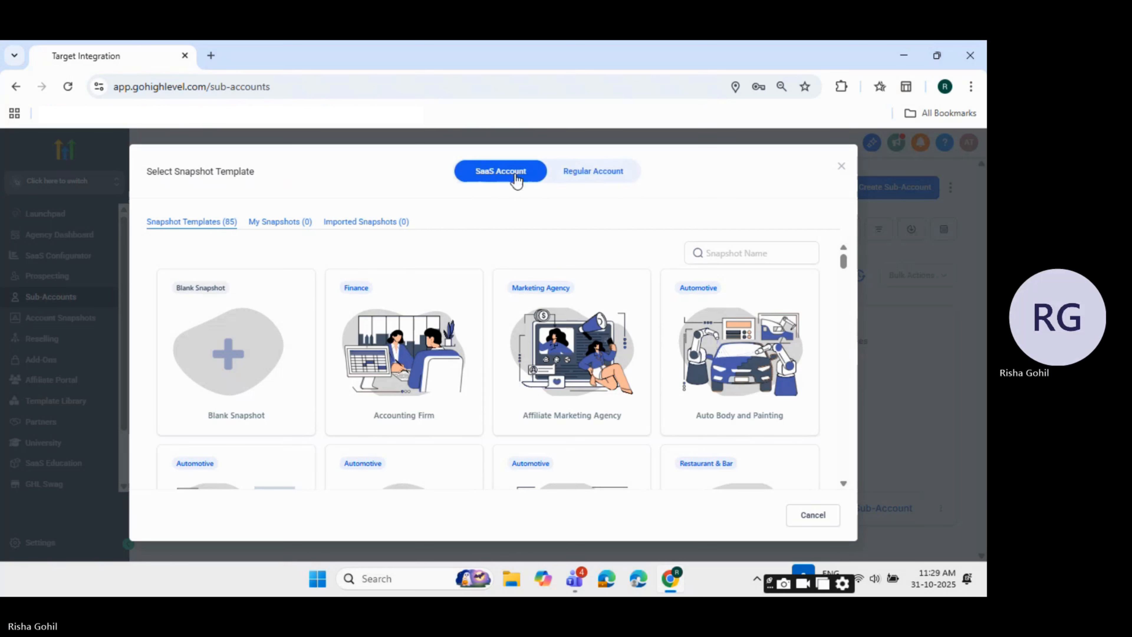
scroll(393, 348, "down", 2)
scroll(392, 313, "up", 2)
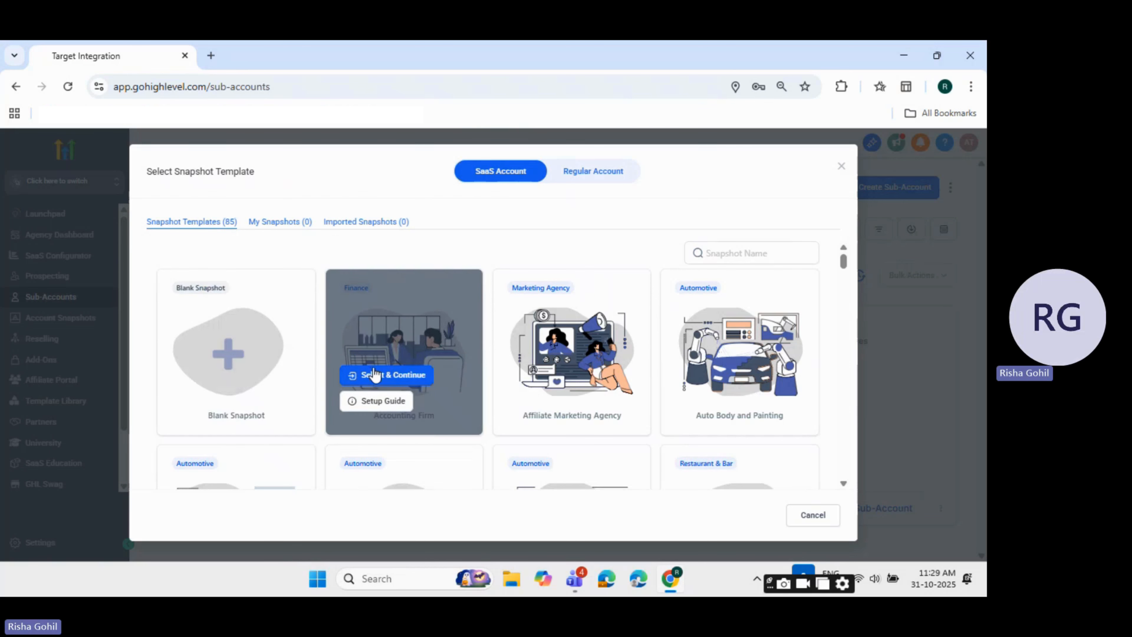
scroll(373, 374, "down", 3)
scroll(377, 375, "up", 3)
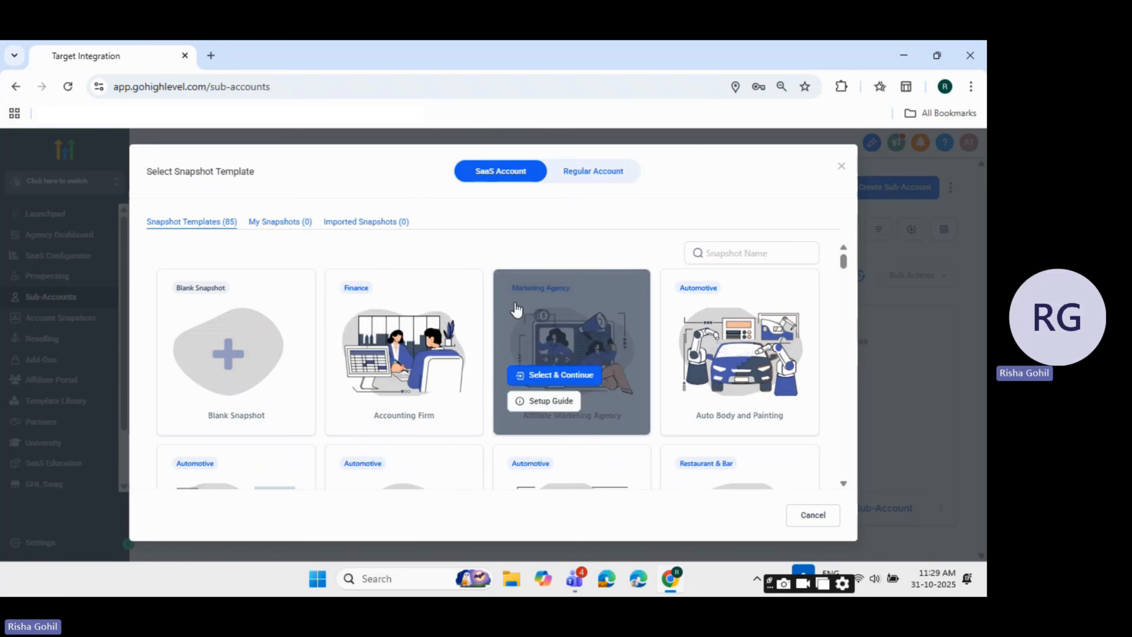
scroll(744, 315, "down", 4)
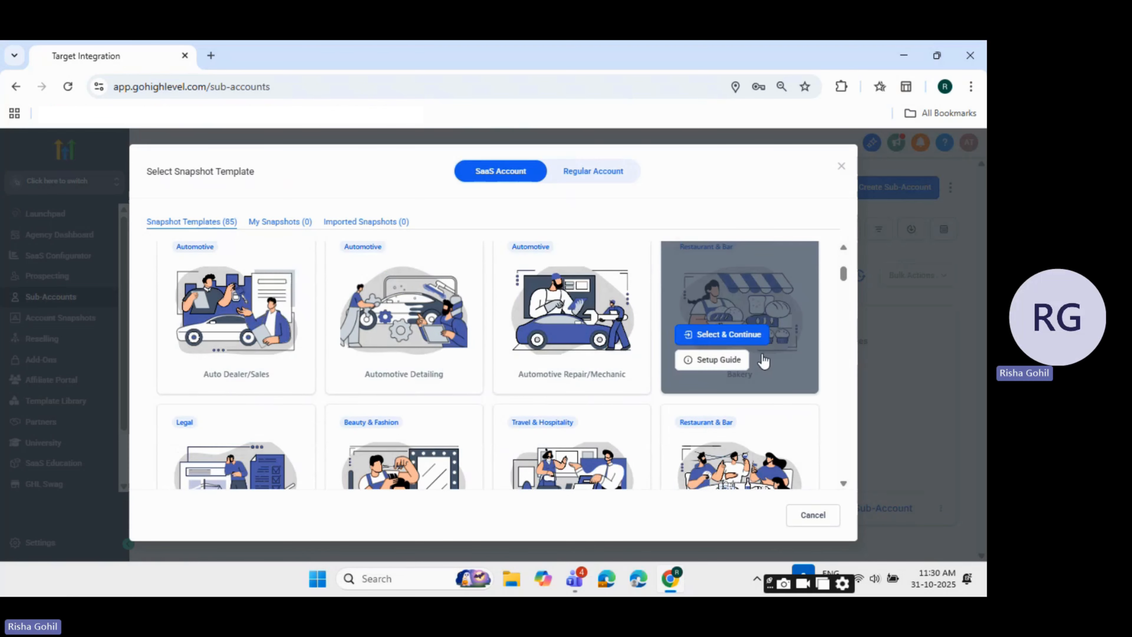
scroll(775, 329, "down", 2)
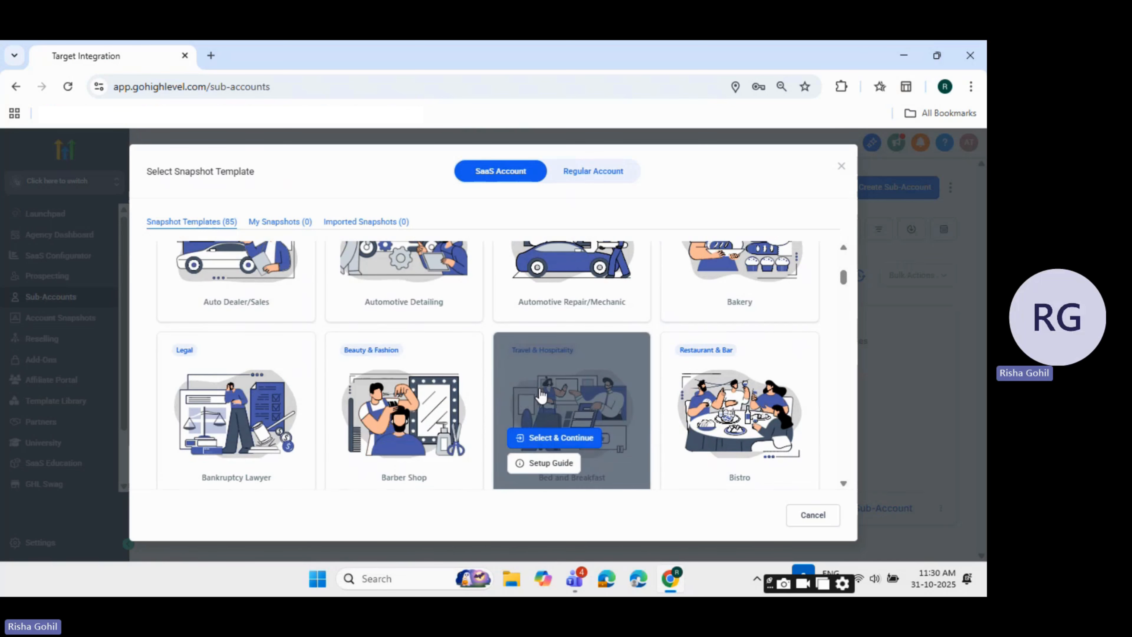
scroll(541, 395, "down", 6)
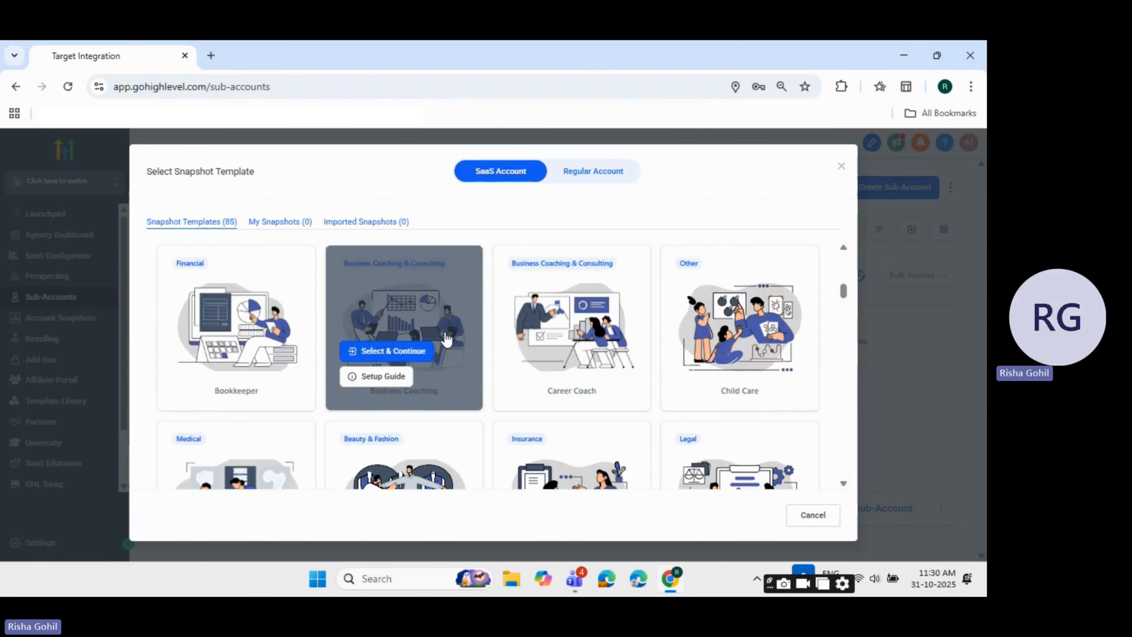
scroll(402, 357, "up", 1)
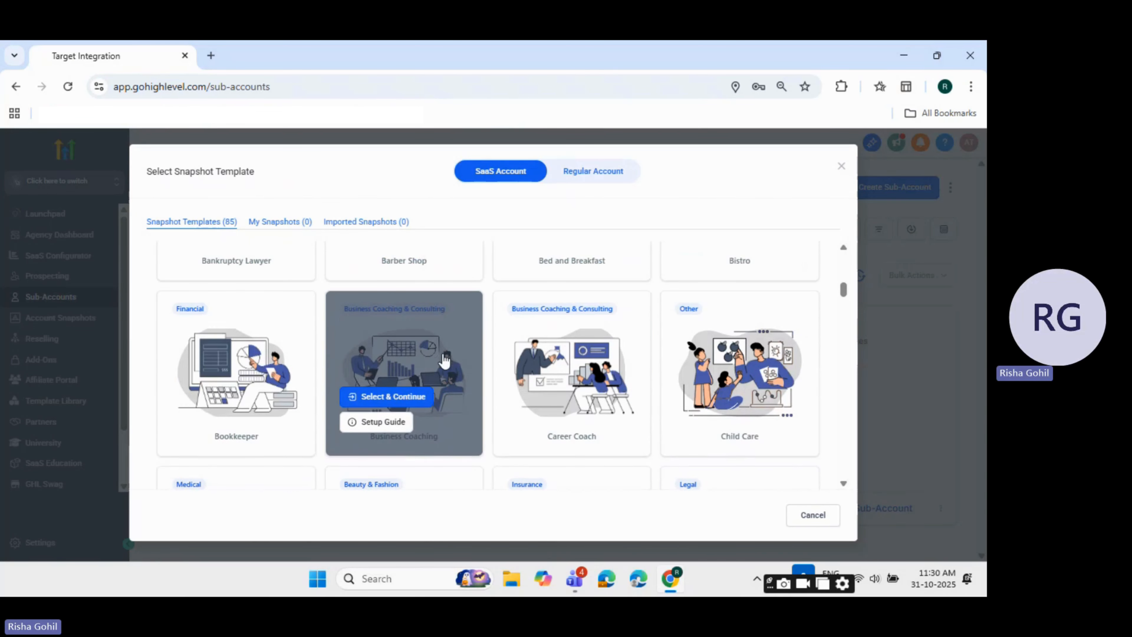
scroll(611, 361, "down", 5)
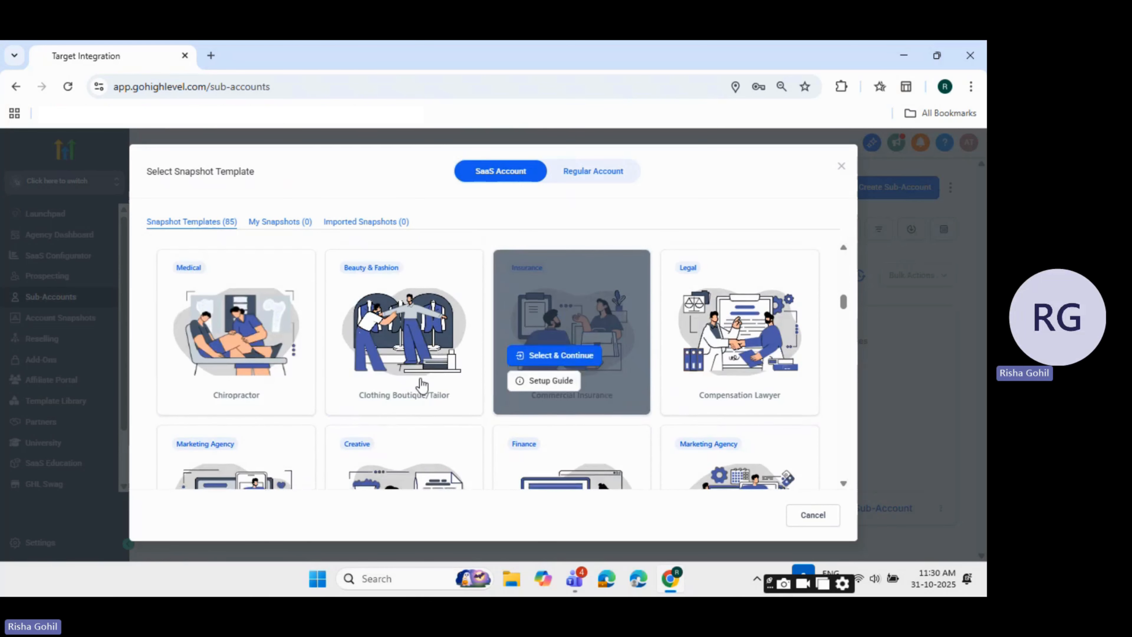
scroll(769, 399, "down", 3)
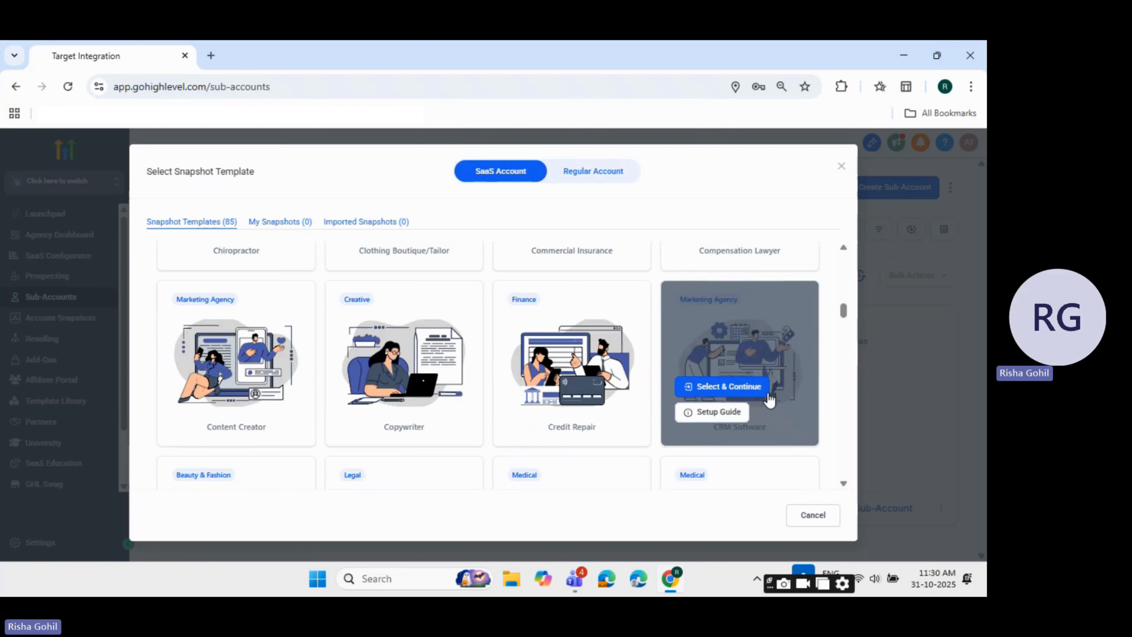
scroll(770, 399, "down", 8)
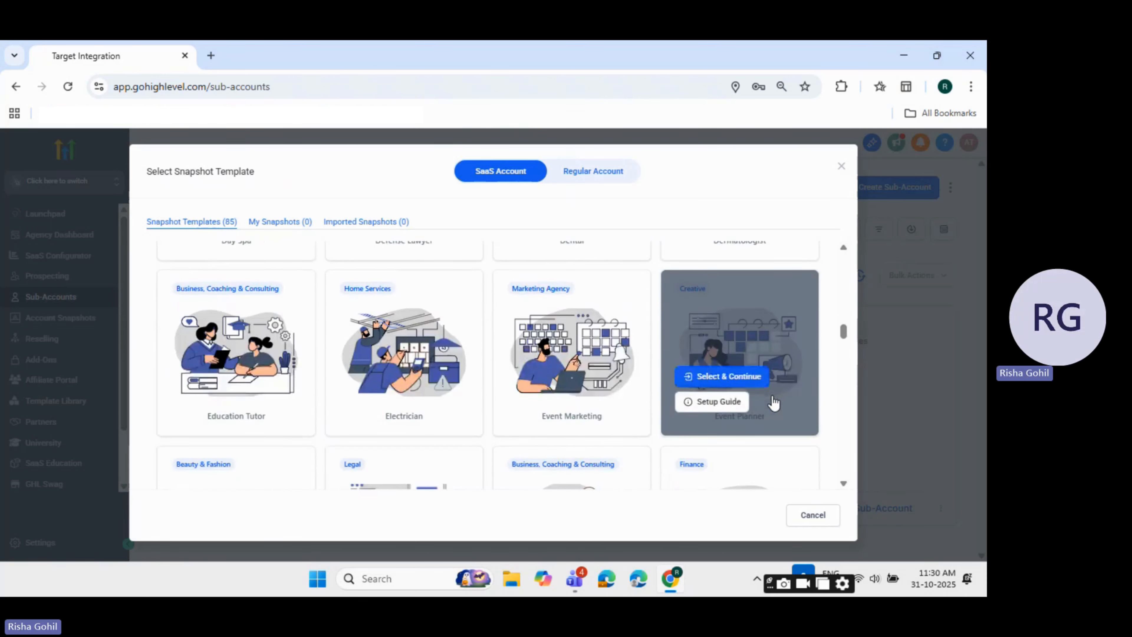
scroll(774, 402, "down", 2)
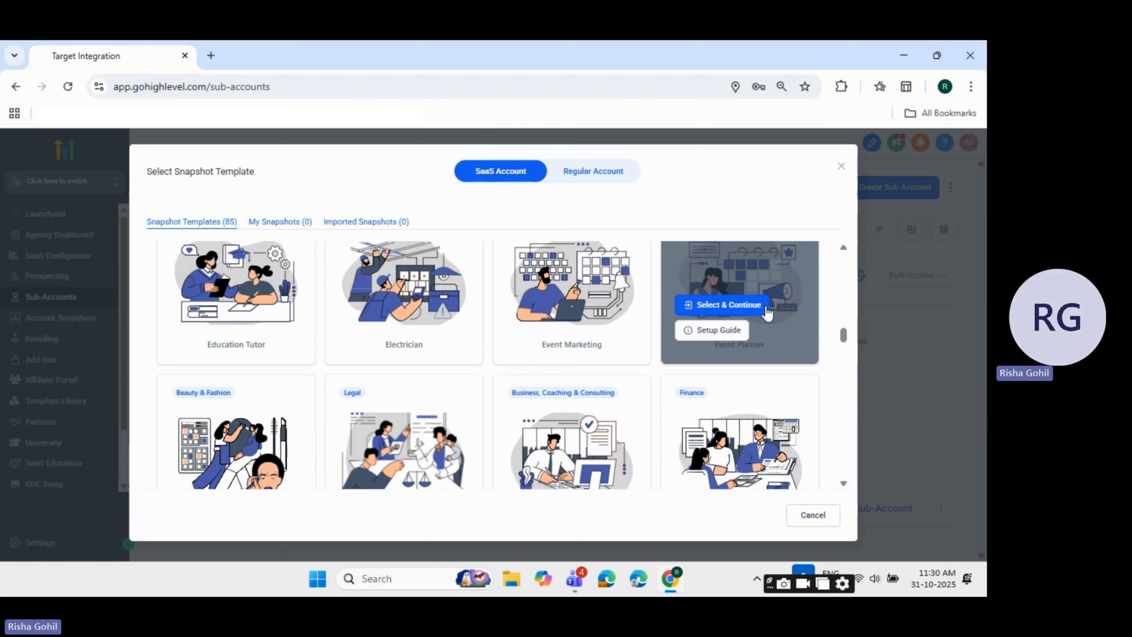
Choose the Blank Snapshot template for the new SaaS sub-account and continue
left_click_drag(844, 335, 847, 220)
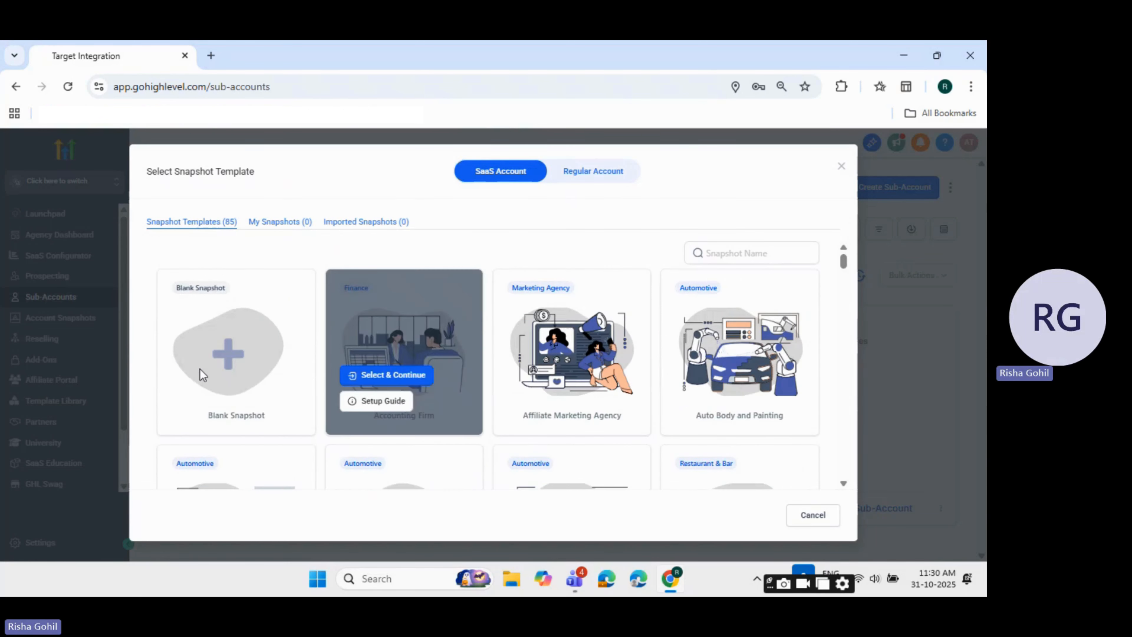
mouse_move(217, 384)
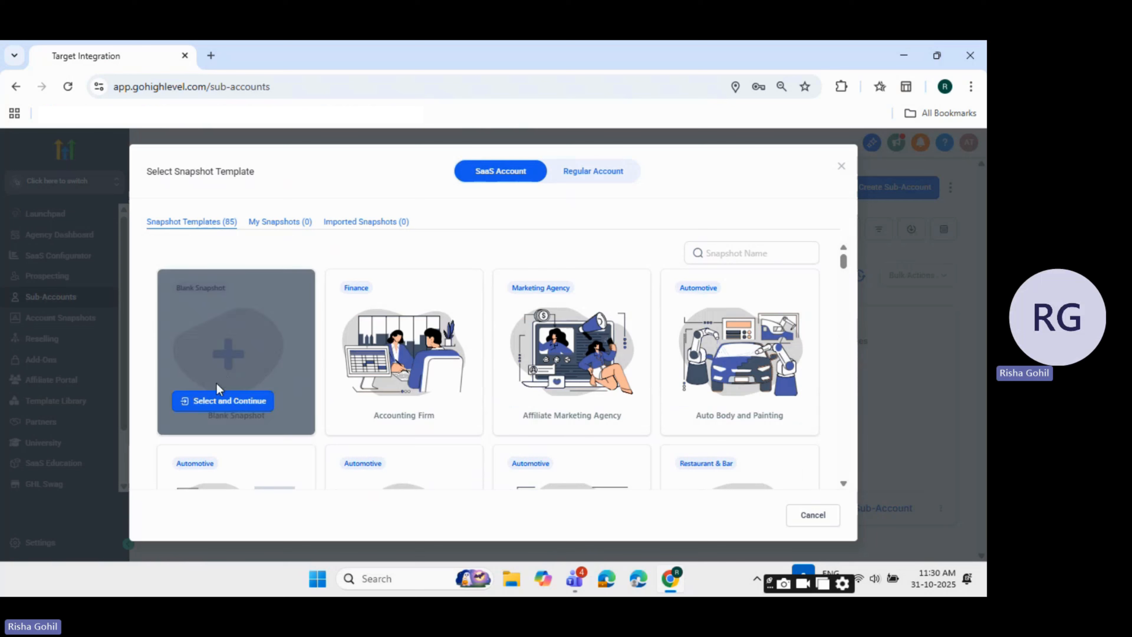
left_click(214, 401)
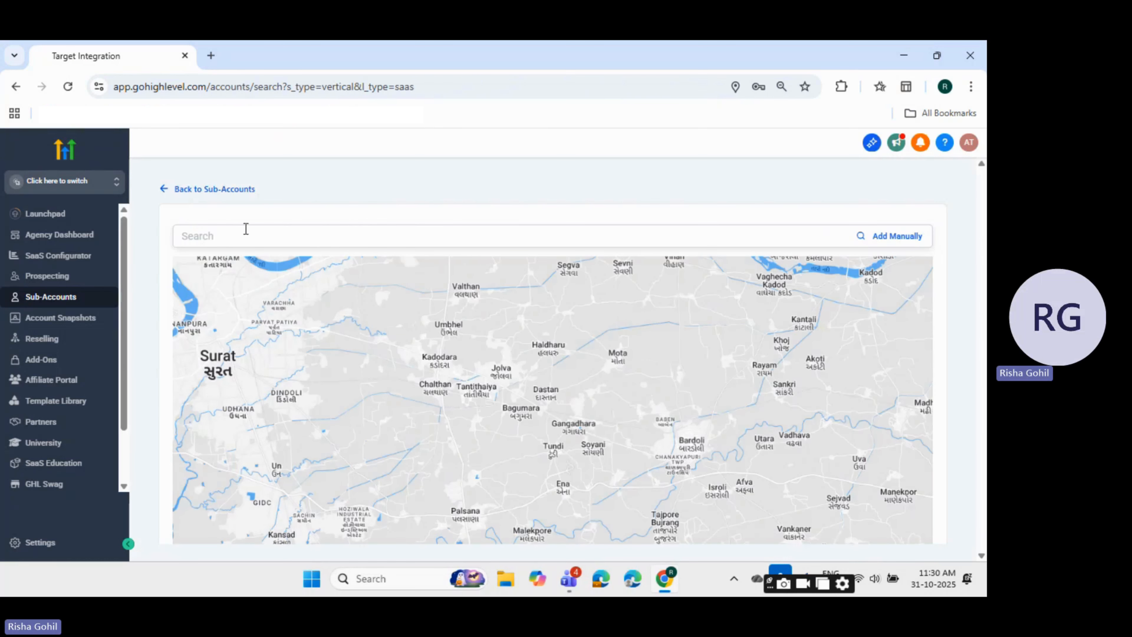
Search the map for "cali", choose California, USA, and pick it as the new sub-account's address
left_click(240, 239)
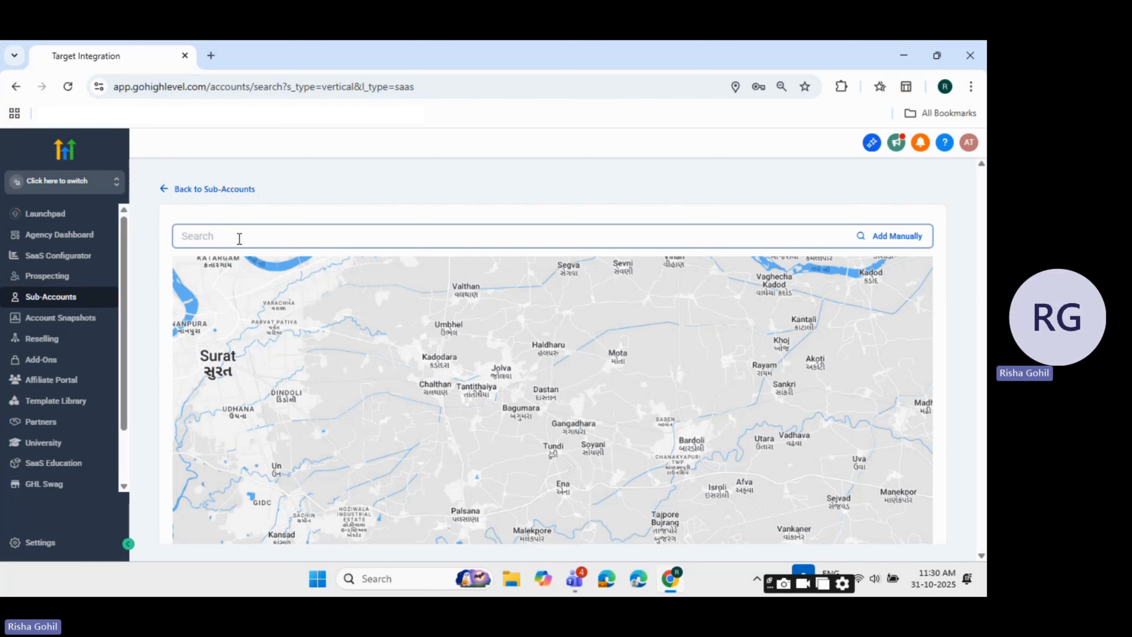
type("Xa")
key("BackSpace")
type("a")
key("BackSpace")
key("BackSpace")
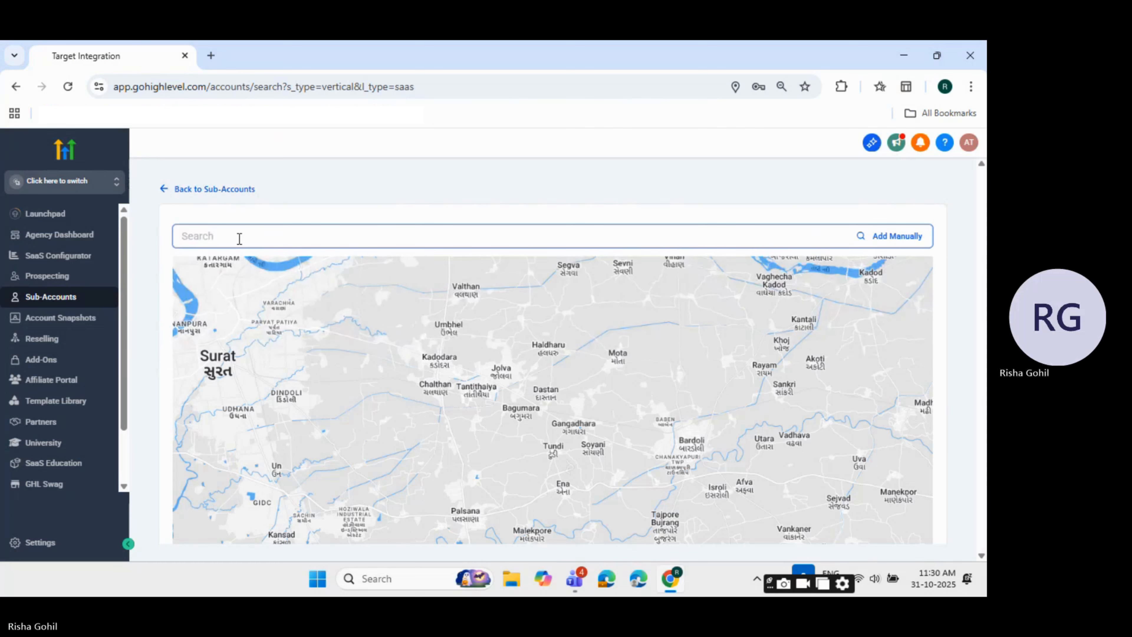
type("cali")
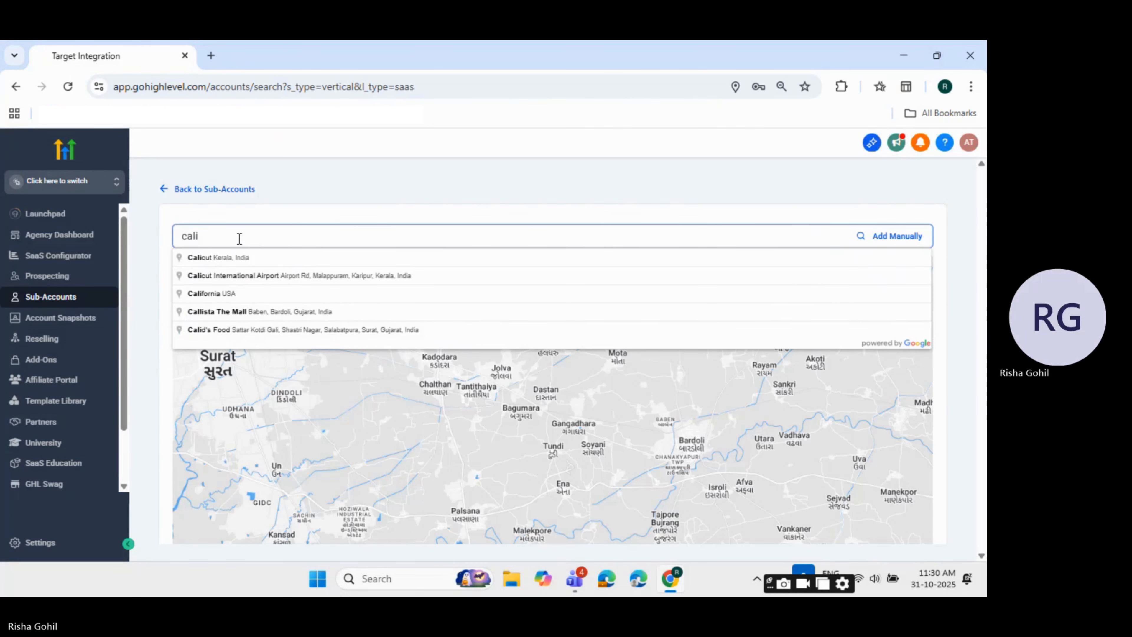
left_click(236, 293)
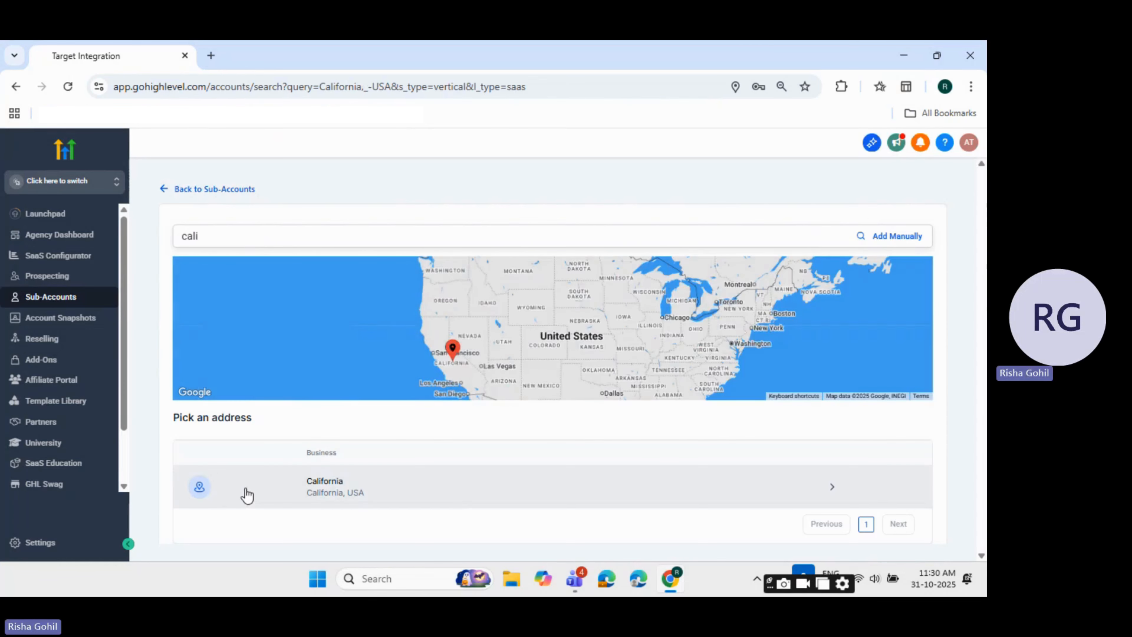
left_click(245, 493)
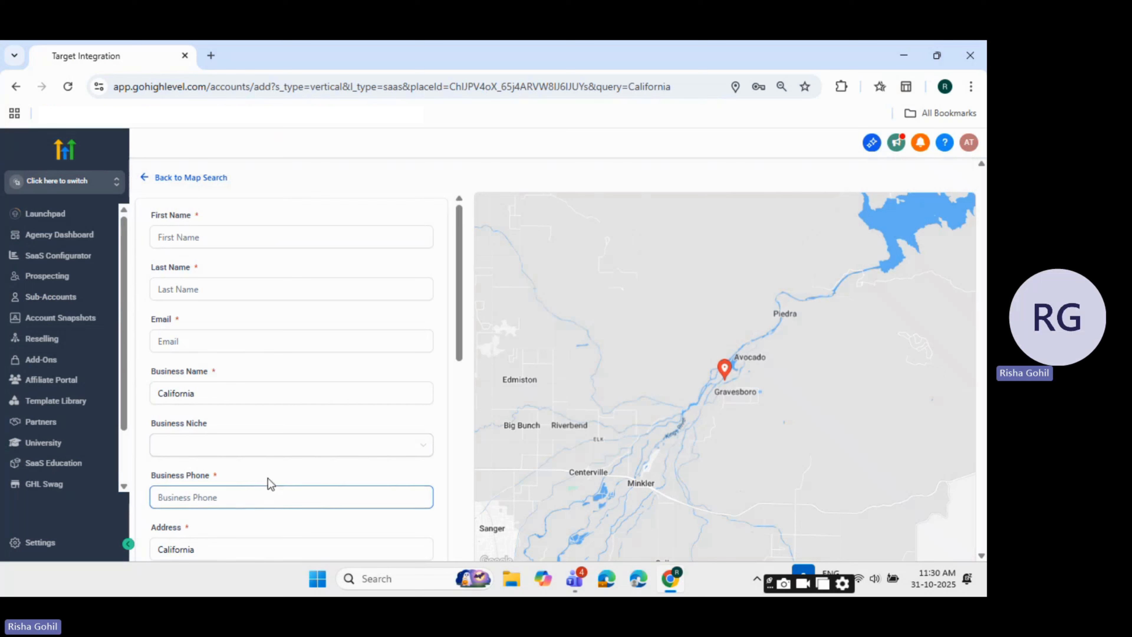
Review the sub-account form's name, email and business name fields, and look through the Business Niche choices
left_click(232, 238)
scroll(288, 488, "down", 6)
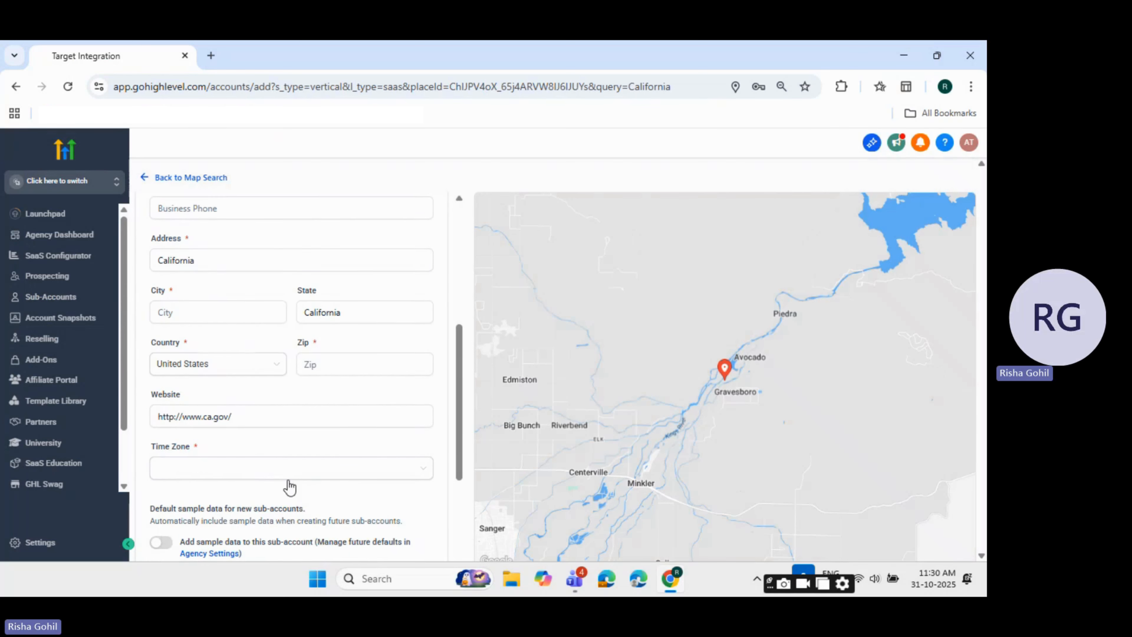
scroll(294, 503, "down", 4)
scroll(294, 505, "up", 10)
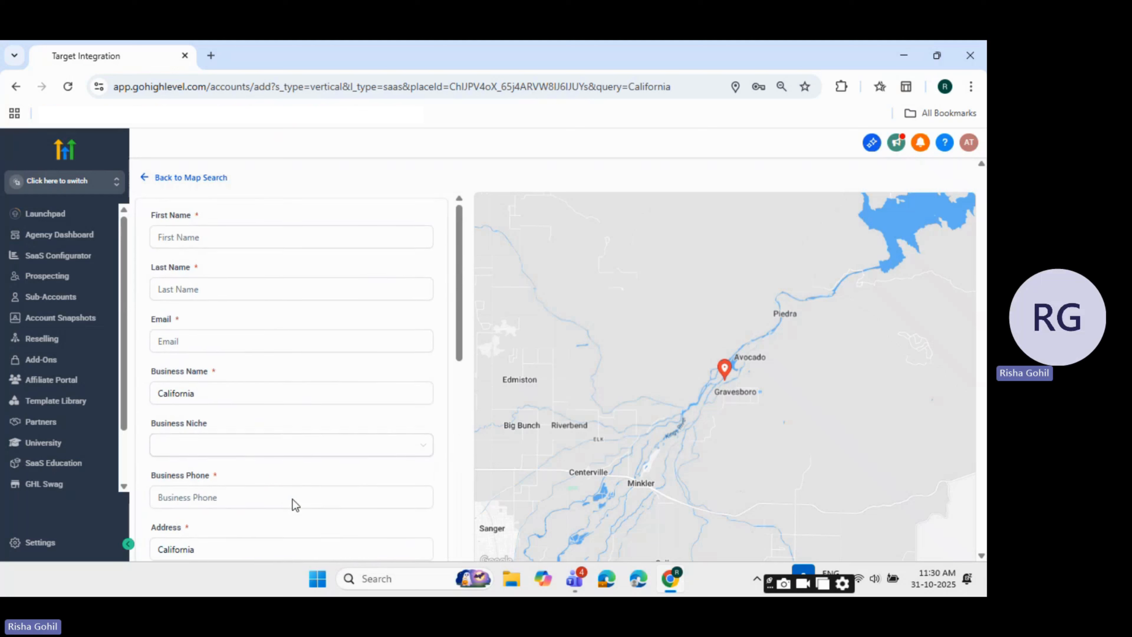
left_click(208, 228)
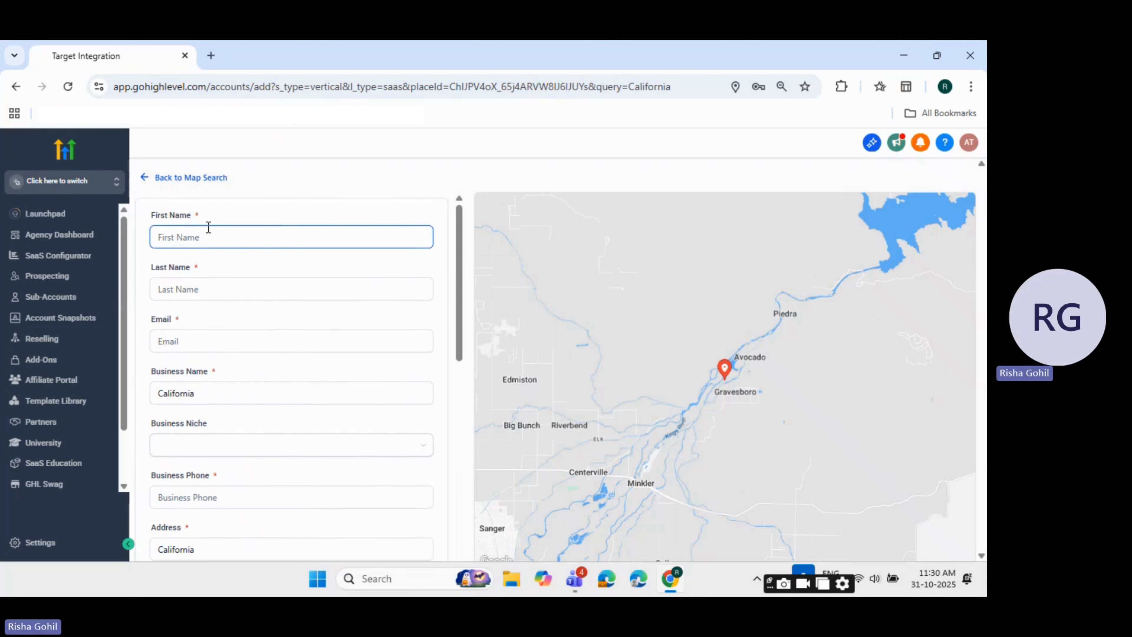
left_click(215, 285)
scroll(223, 290, "down", 2)
left_click(222, 279)
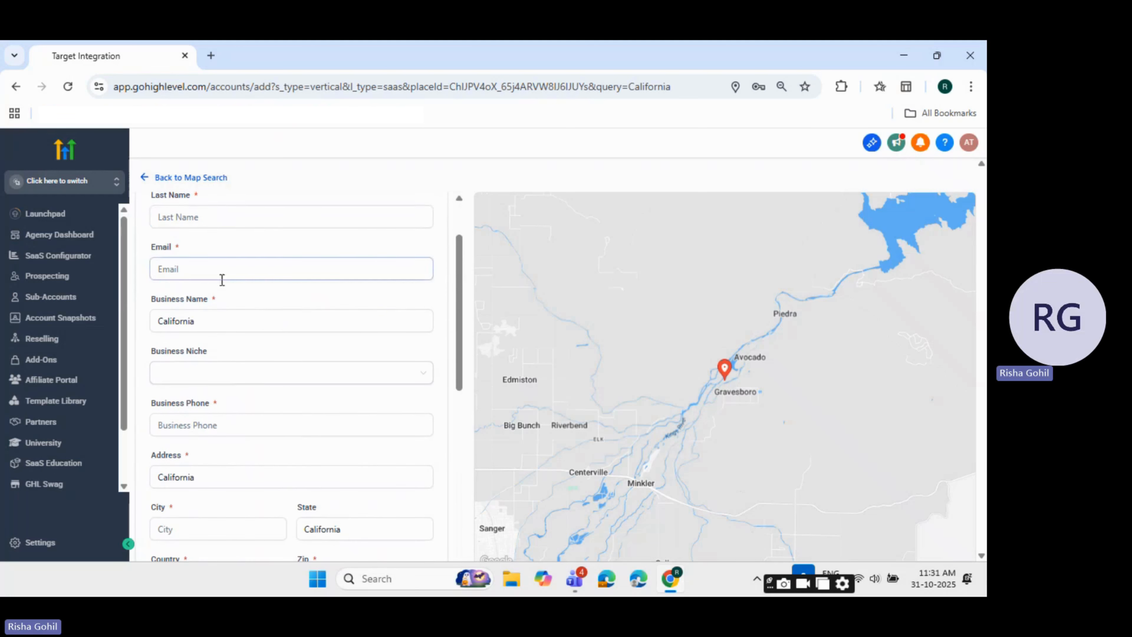
left_click(225, 322)
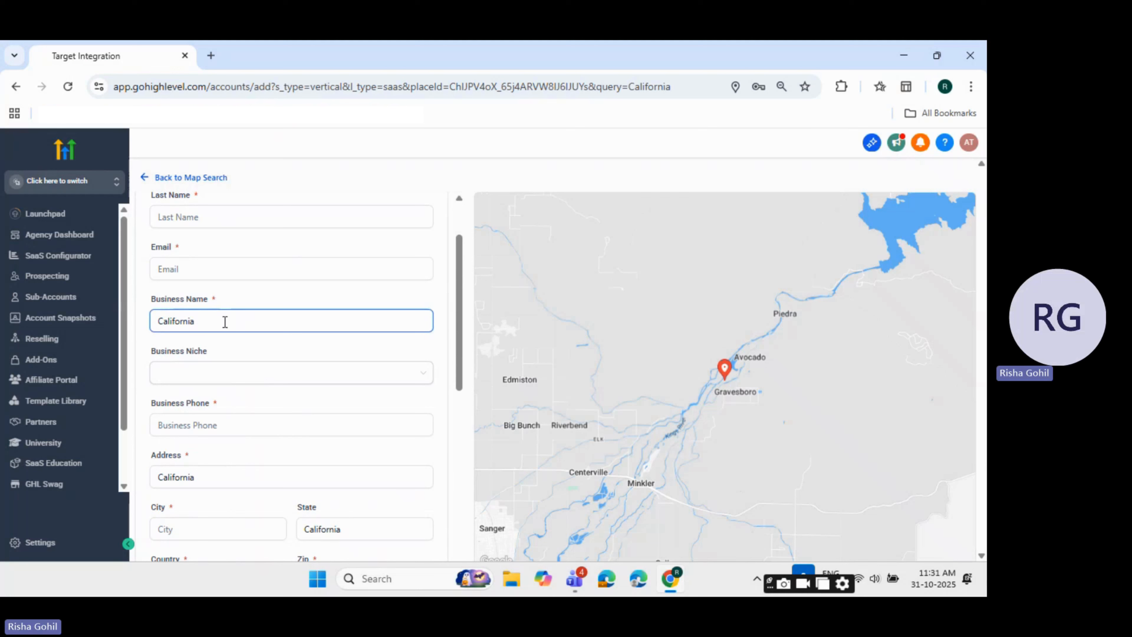
left_click(223, 379)
scroll(241, 475, "down", 10)
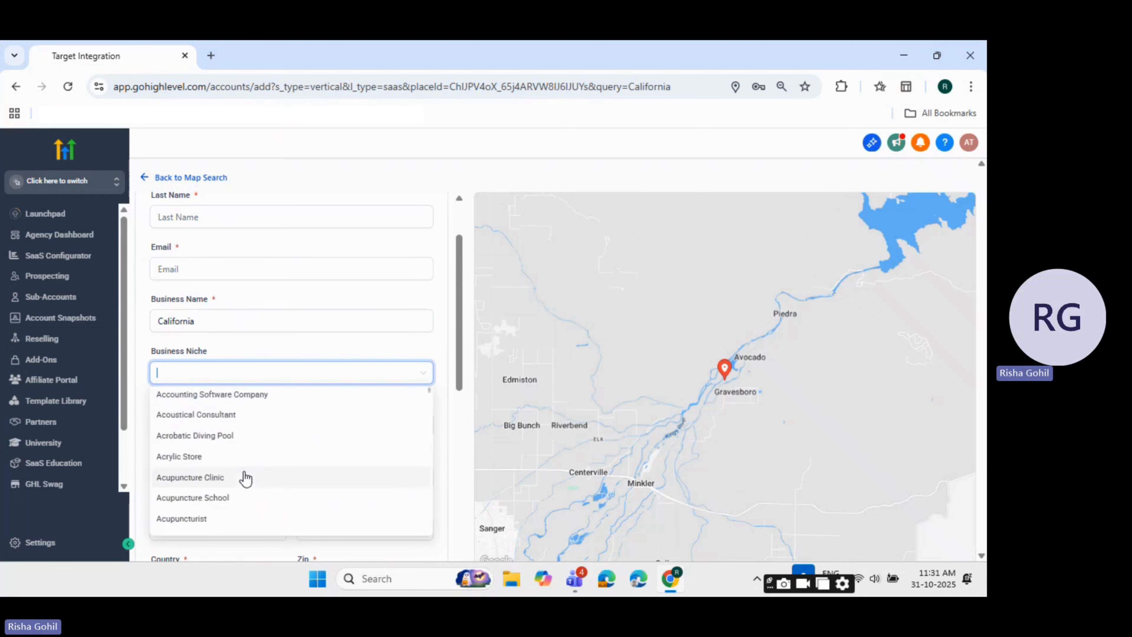
left_click(243, 355)
Examine the form's business phone, address, city, state, country, zip and website fields
scroll(250, 379, "down", 5)
left_click(253, 208)
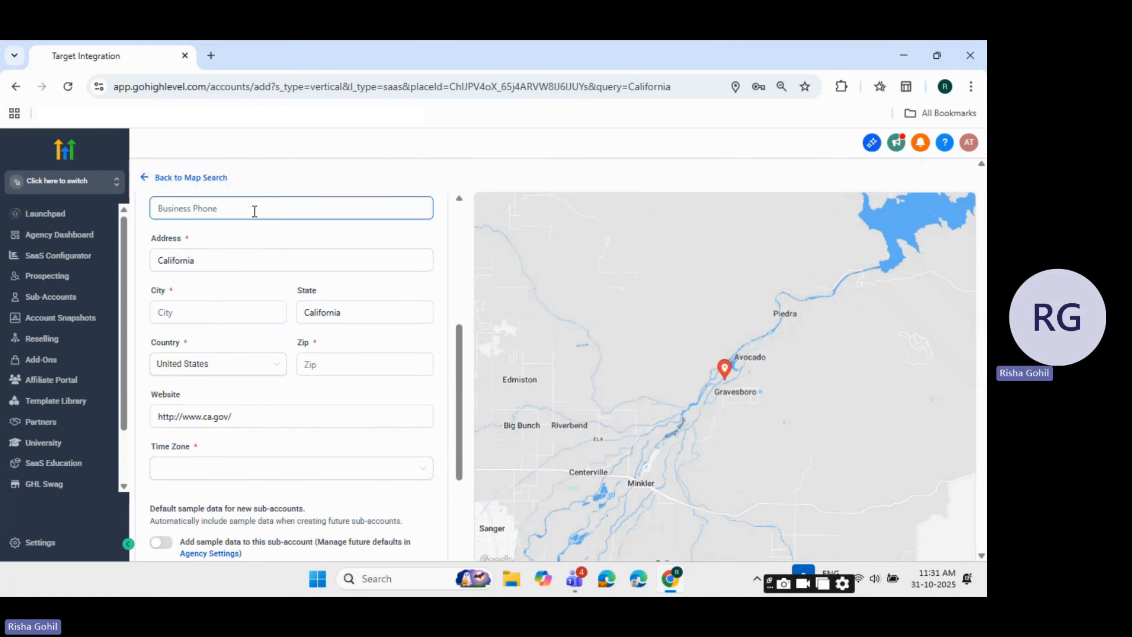
left_click(241, 262)
left_click(232, 311)
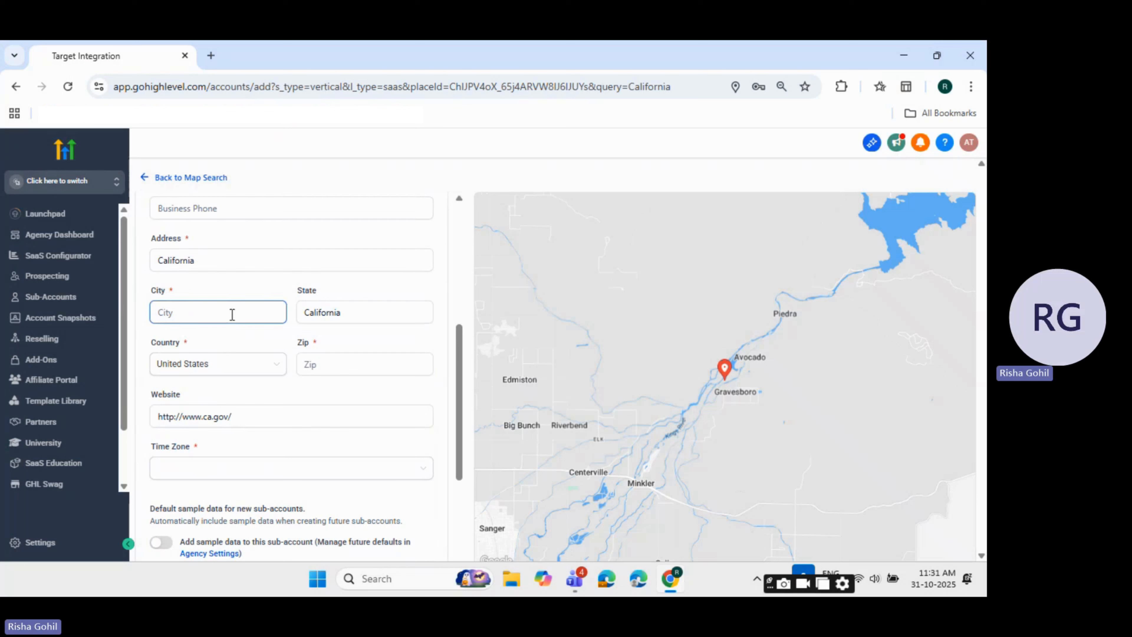
left_click(351, 312)
left_click(217, 365)
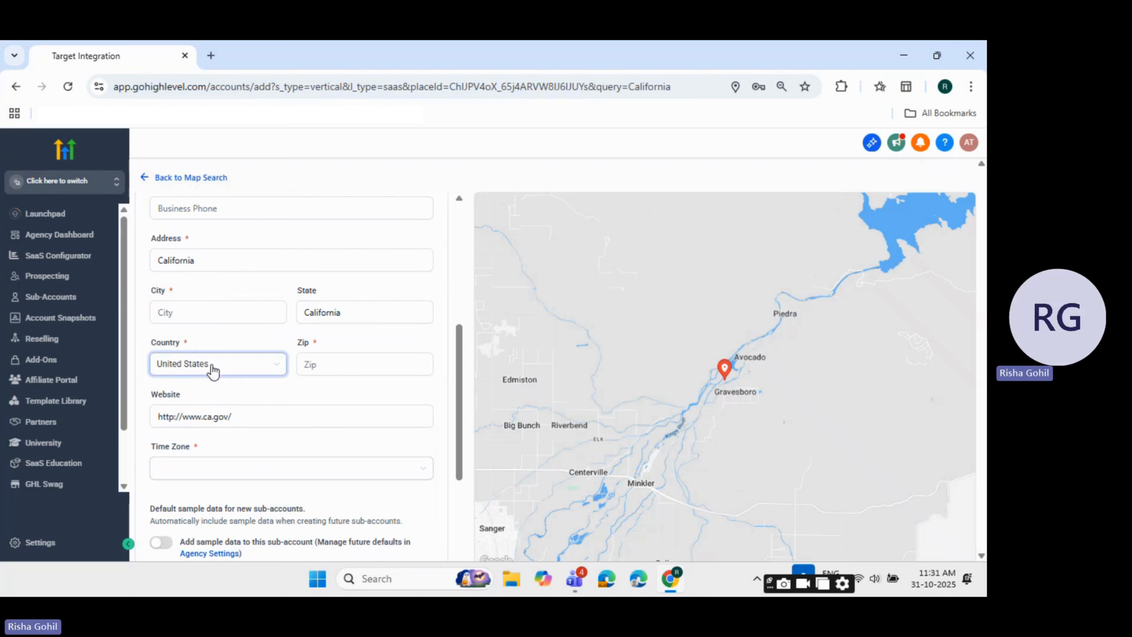
left_click(384, 363)
left_click(308, 419)
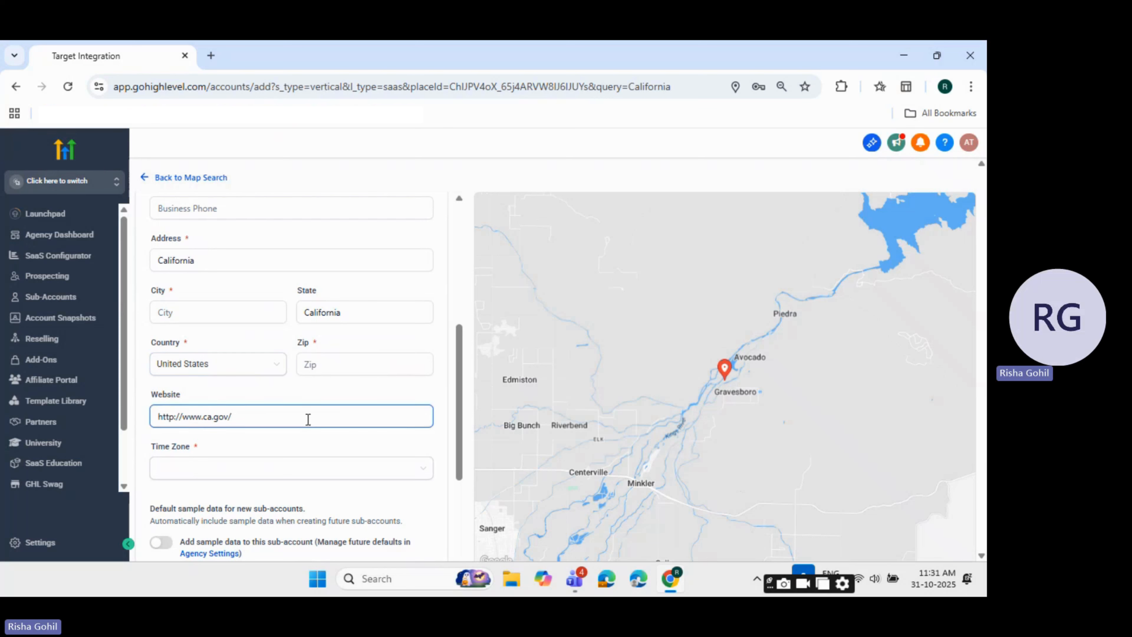
Look through the Time Zone choices and examine the sample data option and the question about the account type
scroll(298, 417, "down", 3)
left_click(240, 329)
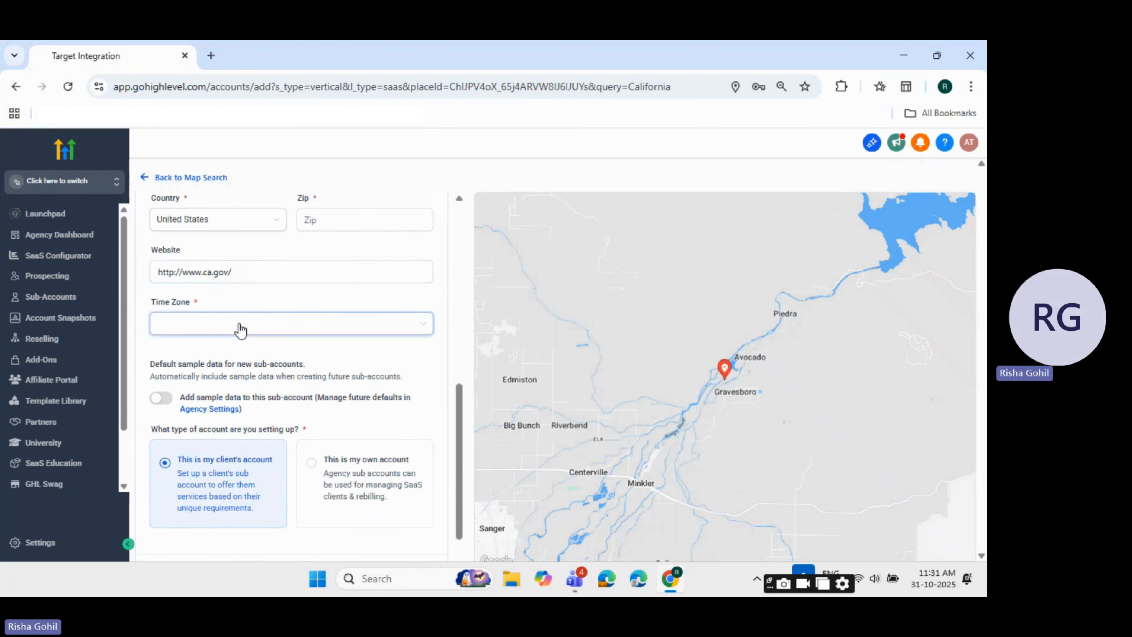
scroll(254, 418, "down", 5)
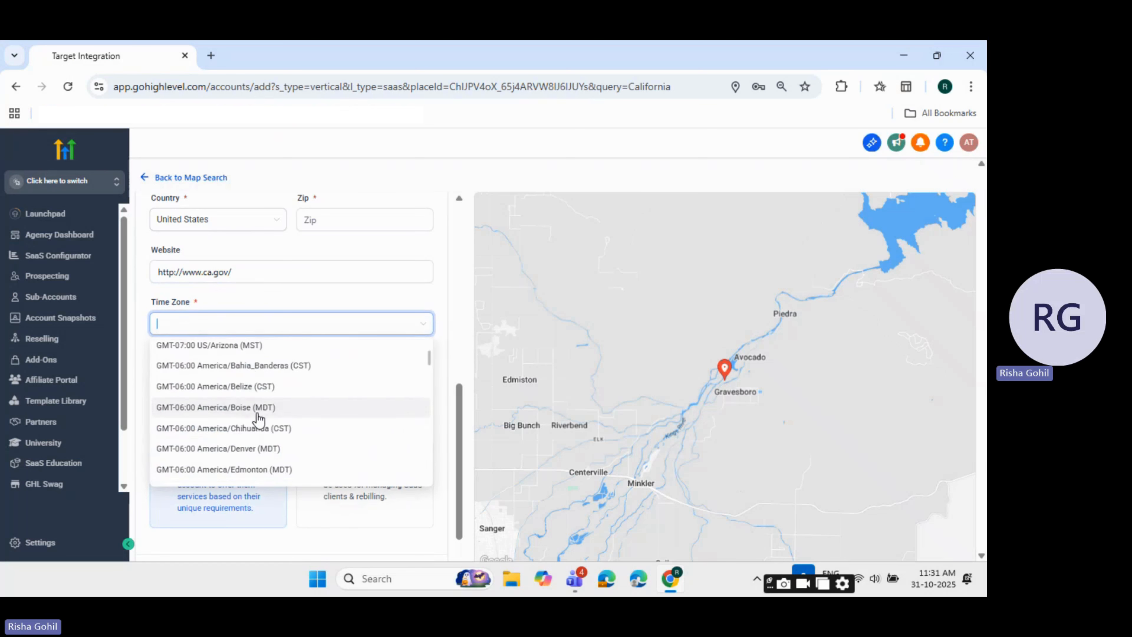
left_click(279, 300)
scroll(244, 372, "down", 1)
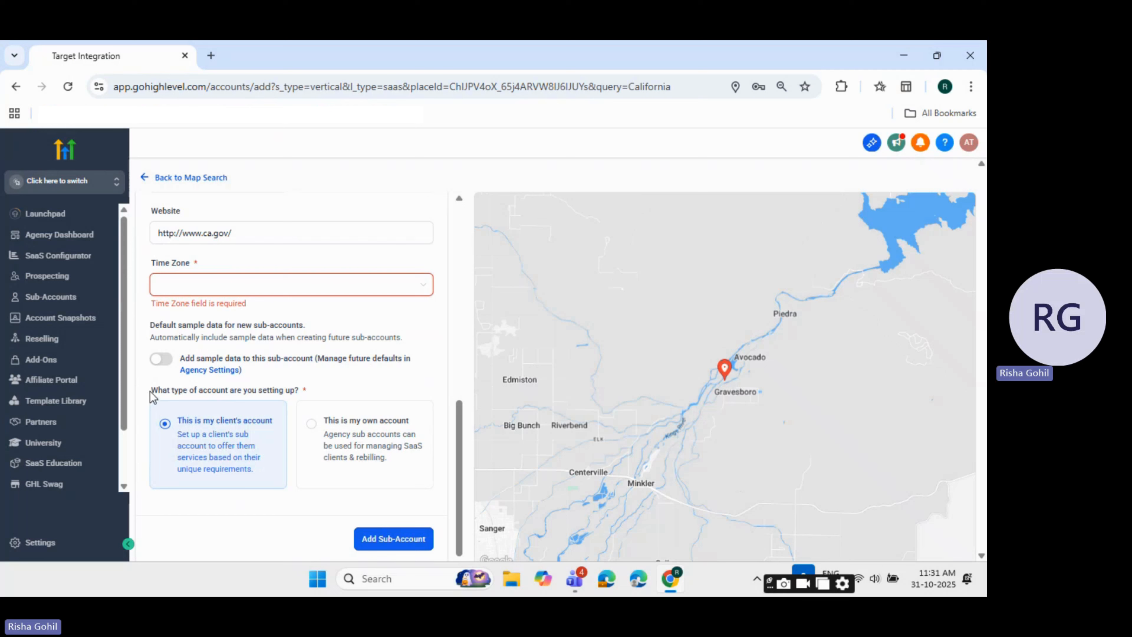
left_click_drag(150, 391, 310, 392)
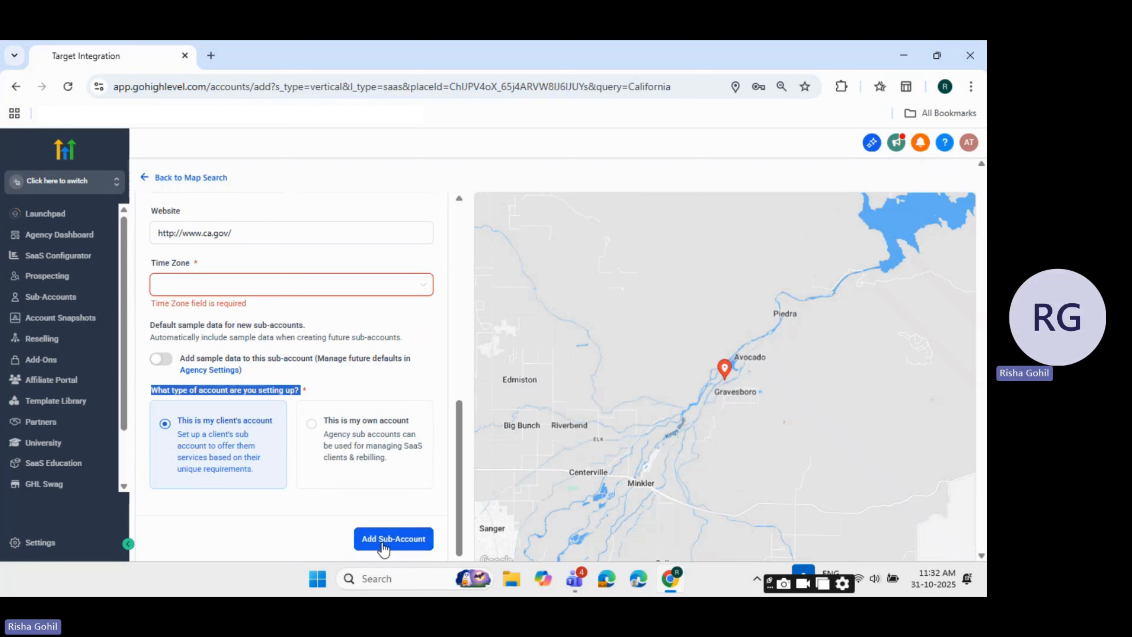
Leave the sub-account form without adding the account and return through the map search to the Sub-accounts list
scroll(383, 550, "up", 5)
left_click(145, 178)
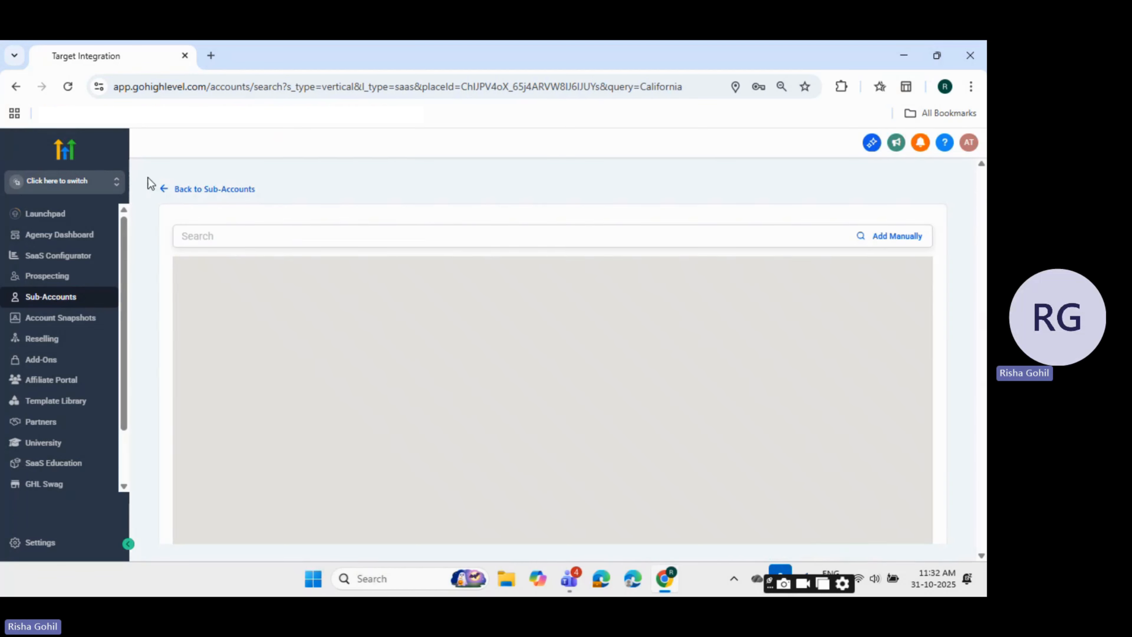
left_click(164, 190)
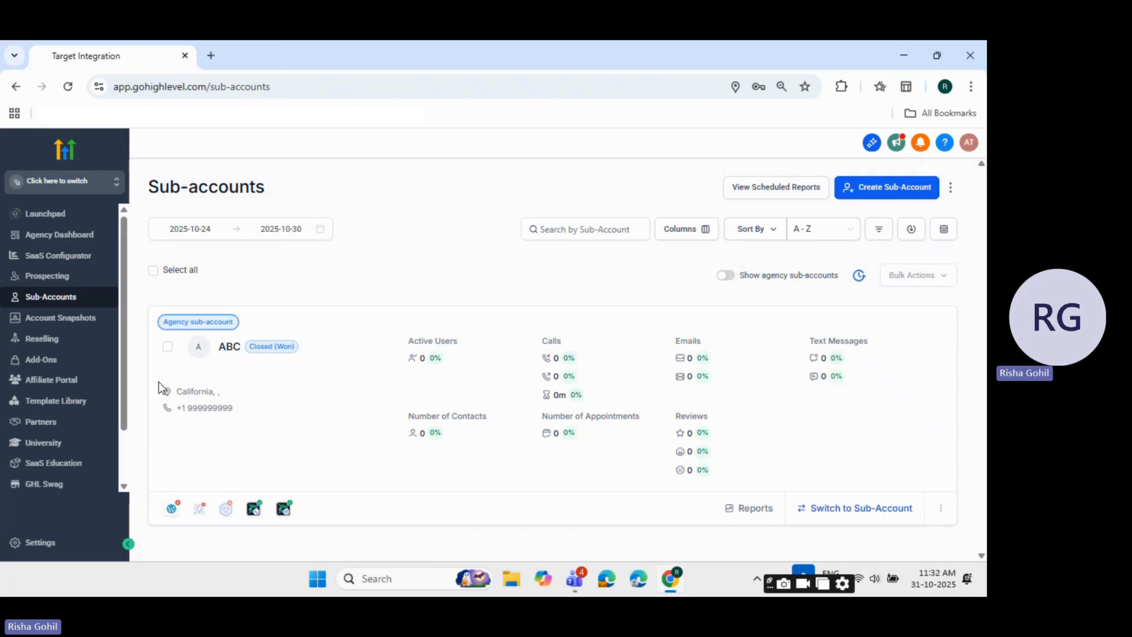
Try selecting and deselecting all sub-accounts, and examine the phone number listed for the ABC sub-account
left_click(153, 270)
left_click(153, 270)
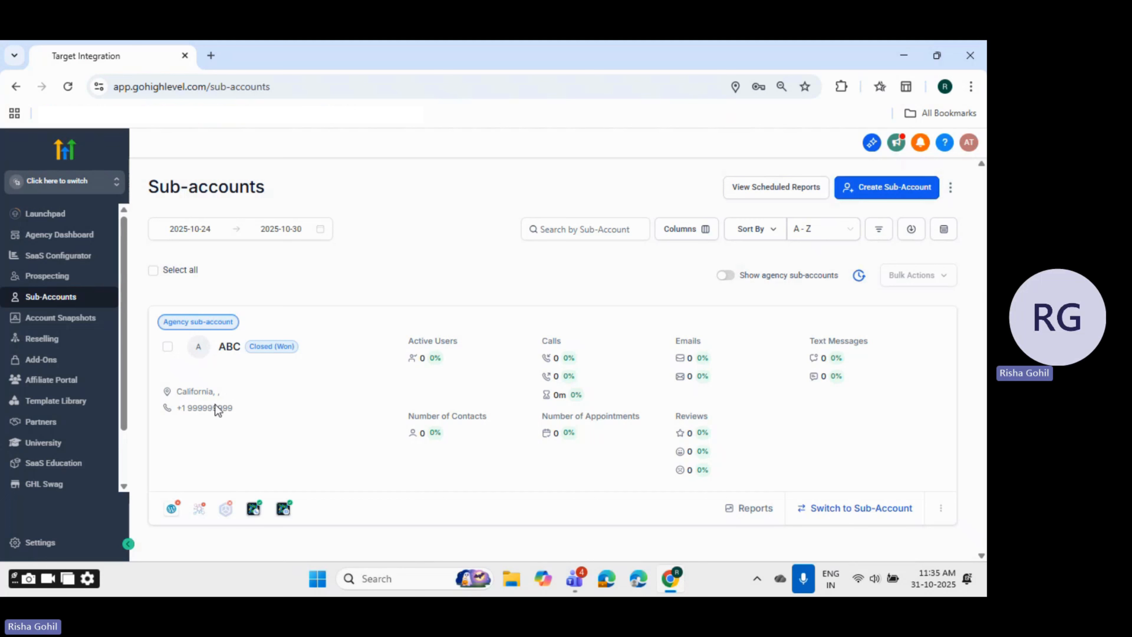
triple_click(209, 409)
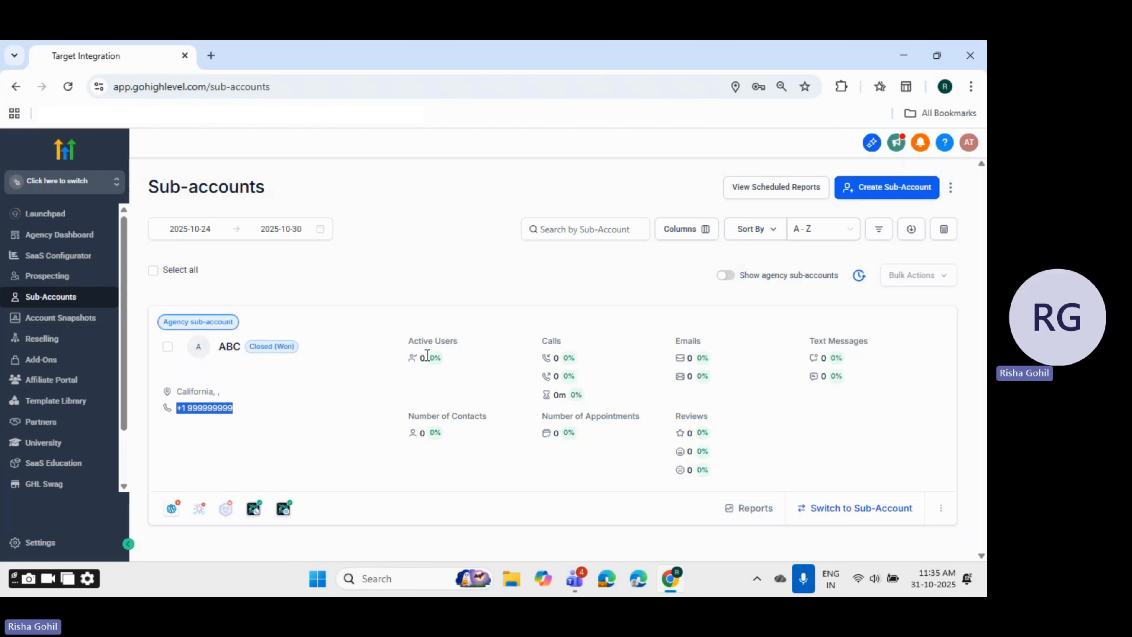